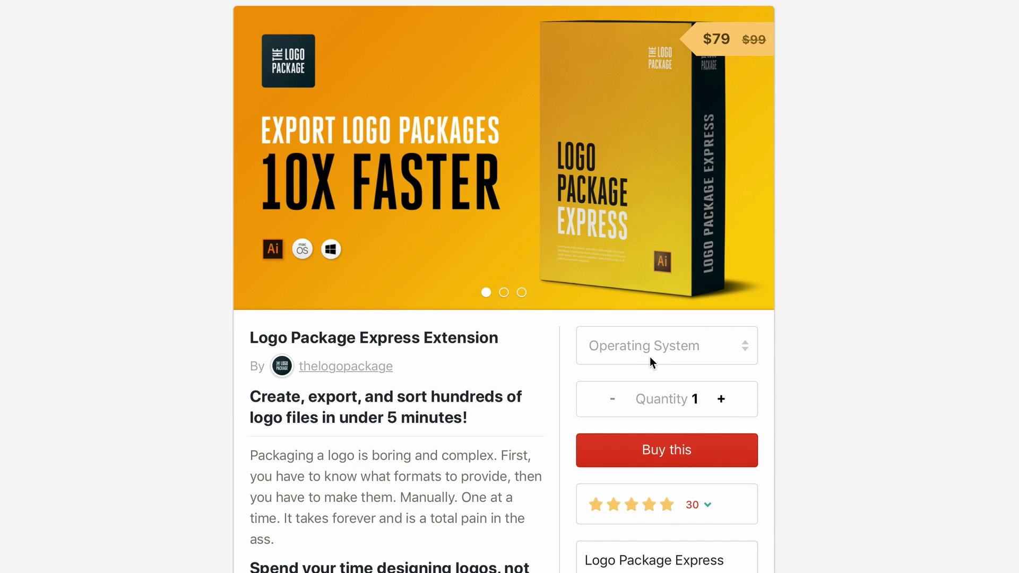
Check the offered operating systems on the product page and dismiss the list without choosing one.
left_click(743, 348)
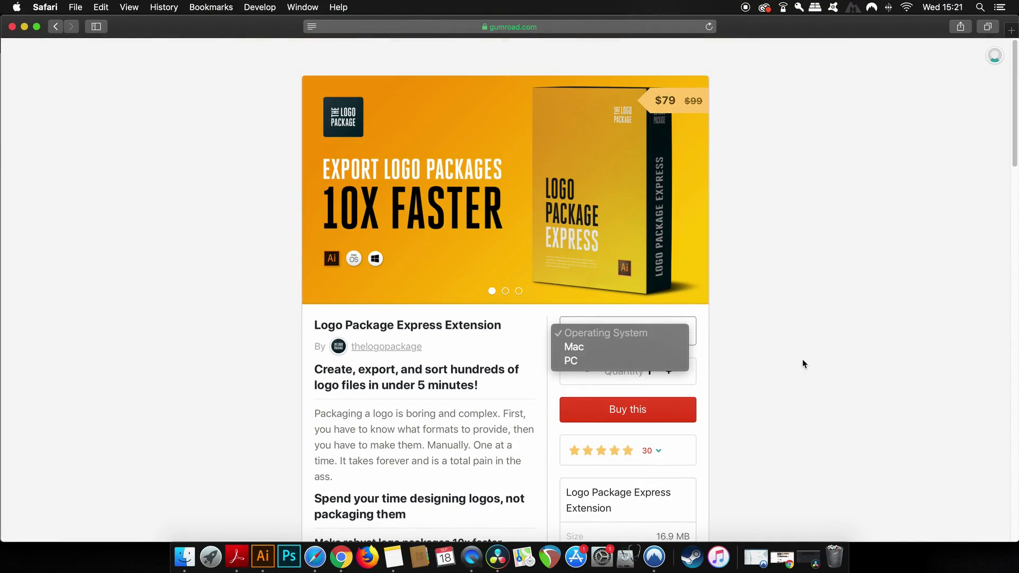
left_click(801, 364)
scroll(813, 443, "down", 5)
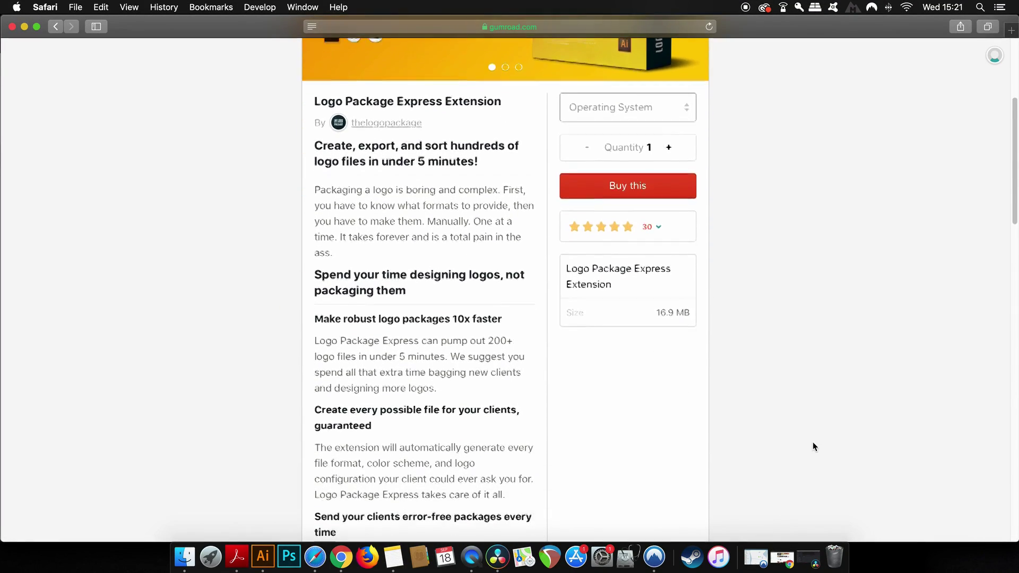
scroll(813, 446, "up", 5)
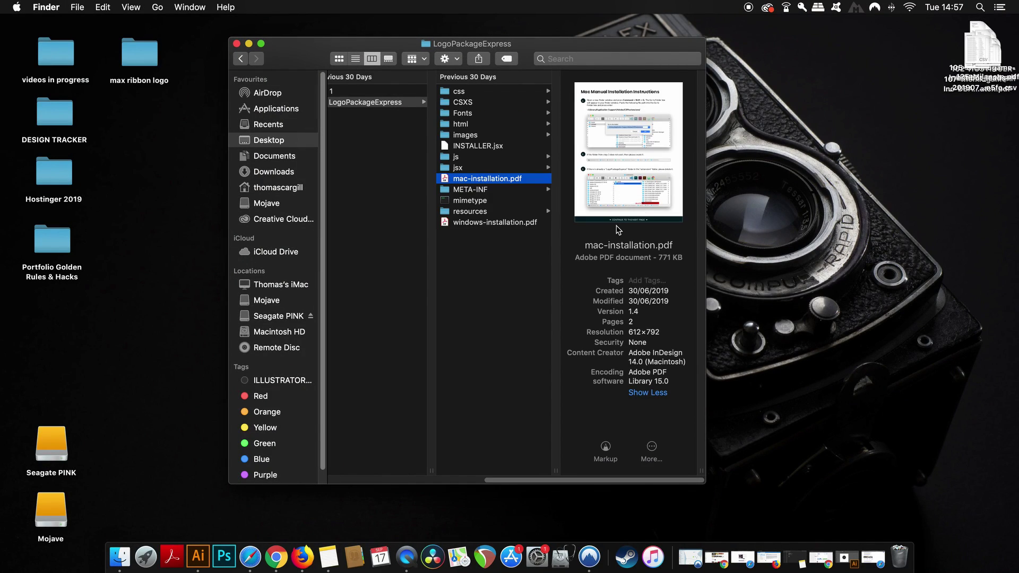
Preview windows-installation.pdf, then open mac-installation.pdf in Acrobat Reader.
left_click(534, 223)
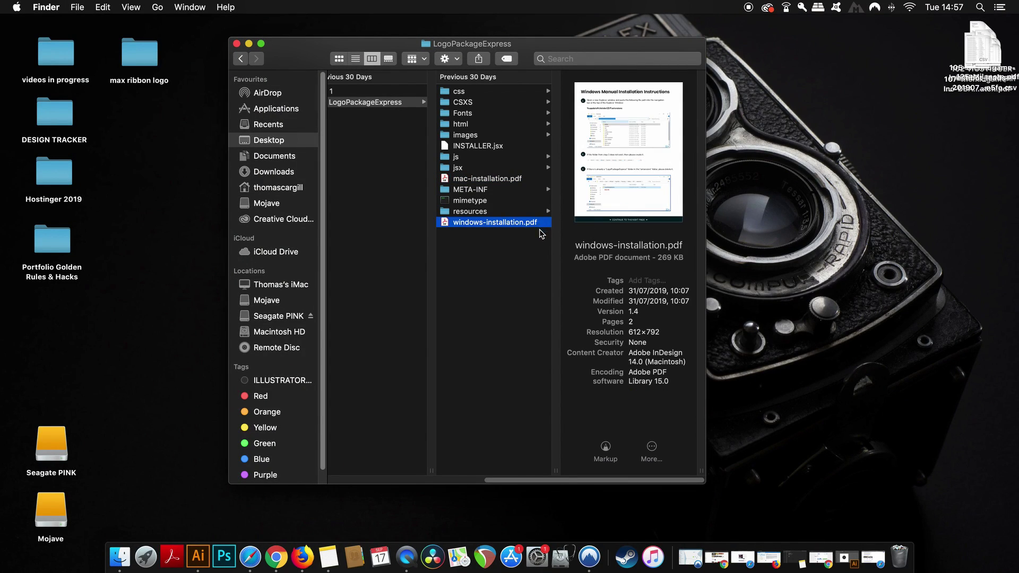
double_click(510, 180)
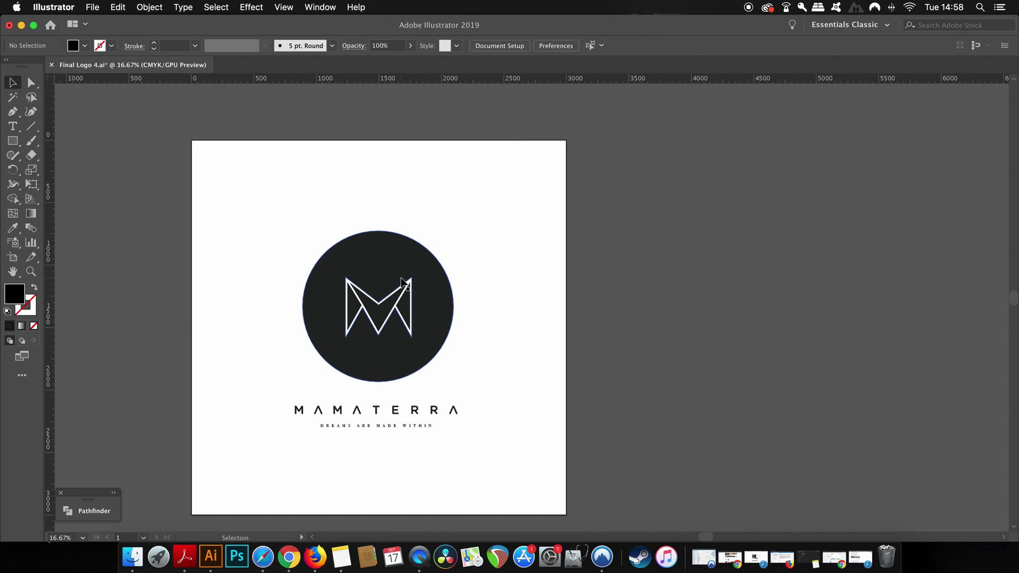
scroll(404, 284, "down", 1)
Launch Logo Package Express from the Window menu, move its panel aside, and select the whole logo.
left_click_drag(562, 263, 522, 260)
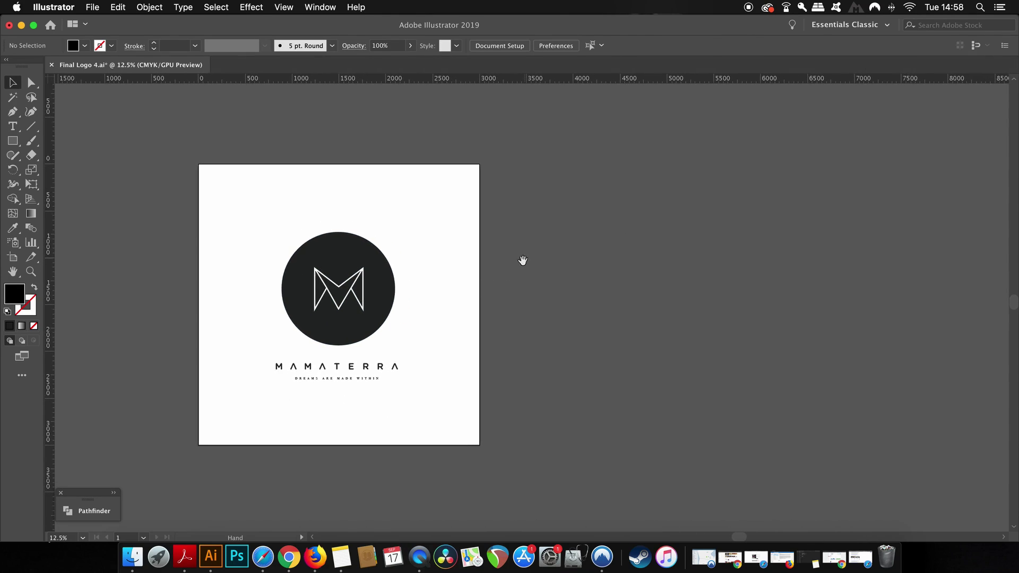
left_click(327, 6)
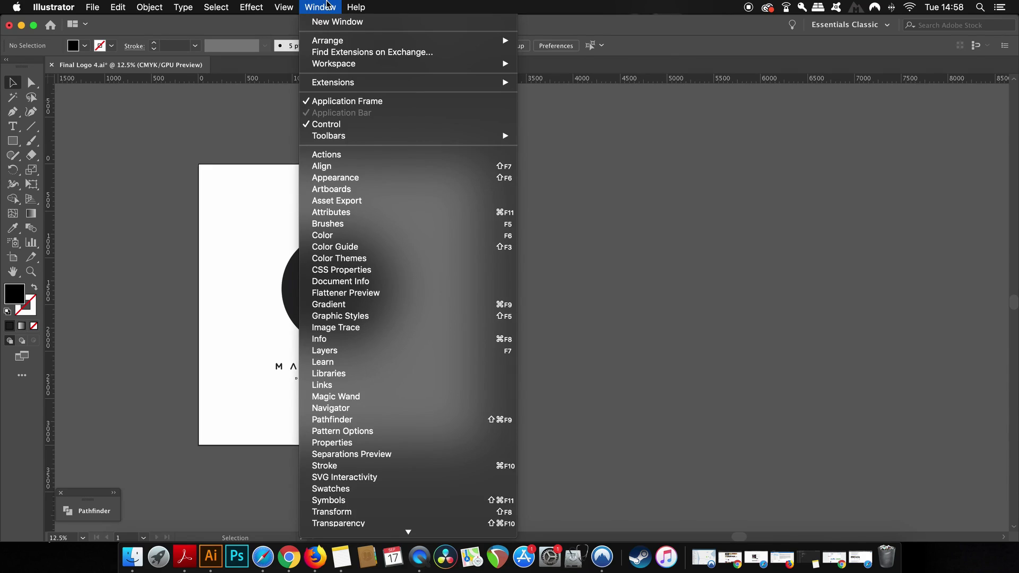
mouse_move(334, 82)
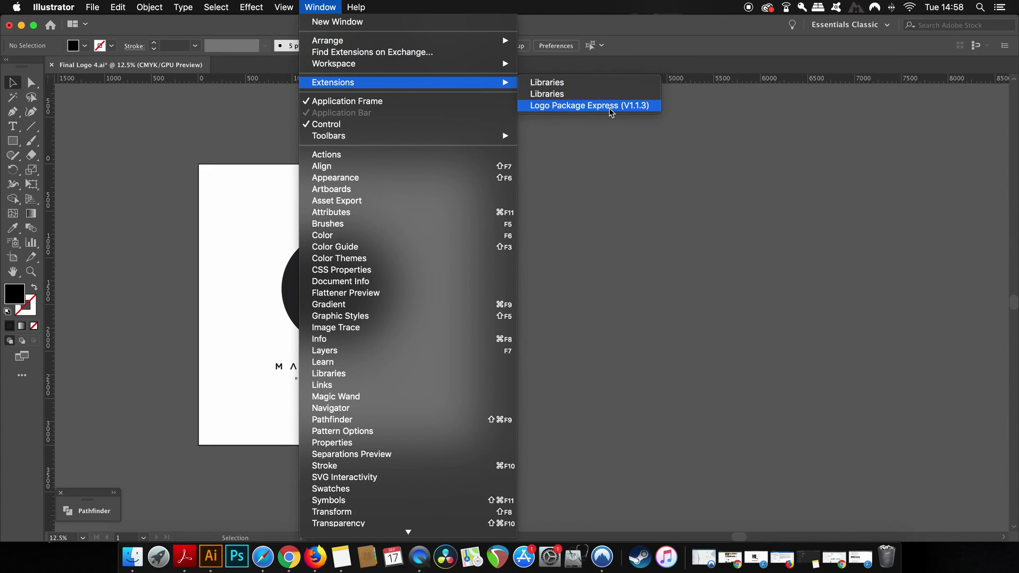
left_click(611, 106)
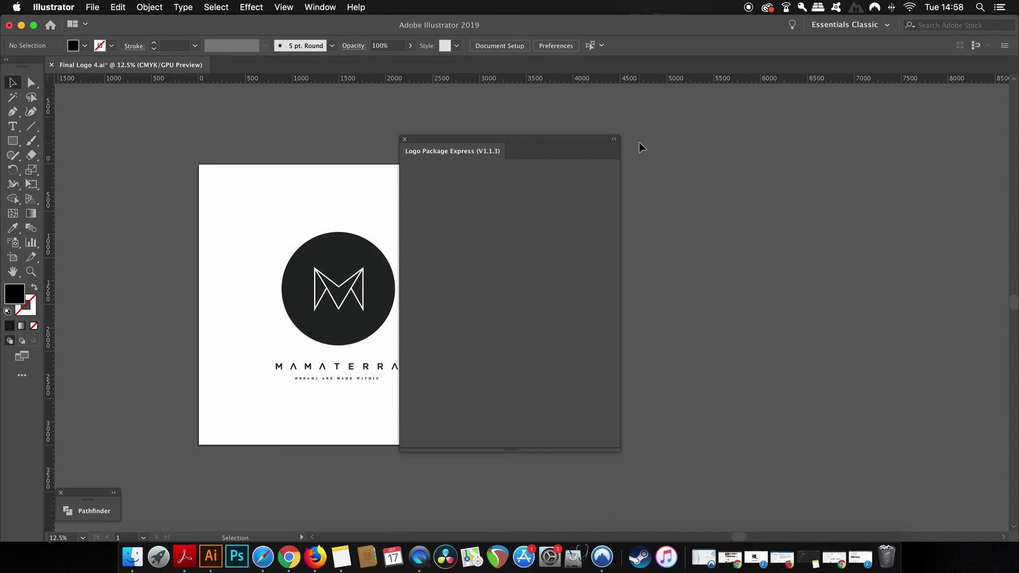
left_click_drag(532, 151, 678, 156)
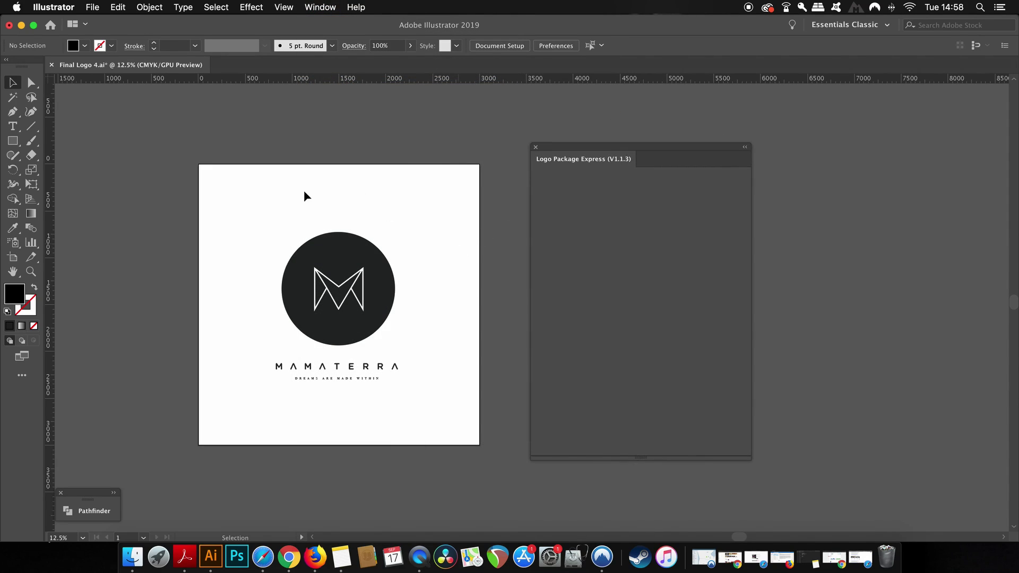
left_click_drag(278, 196, 391, 423)
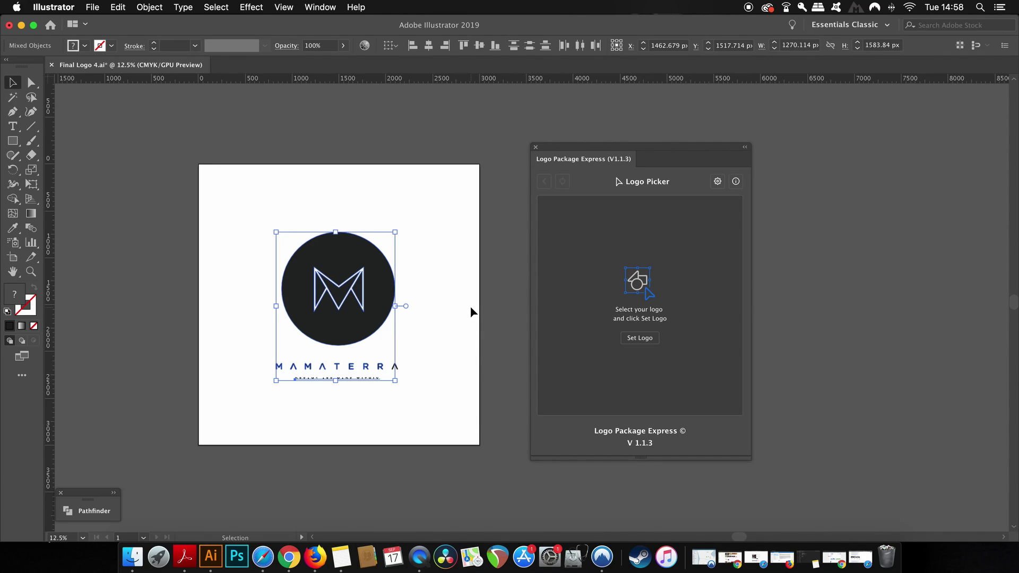
Set the whole artwork as the logo and the circle with M as the logo mark.
left_click(638, 338)
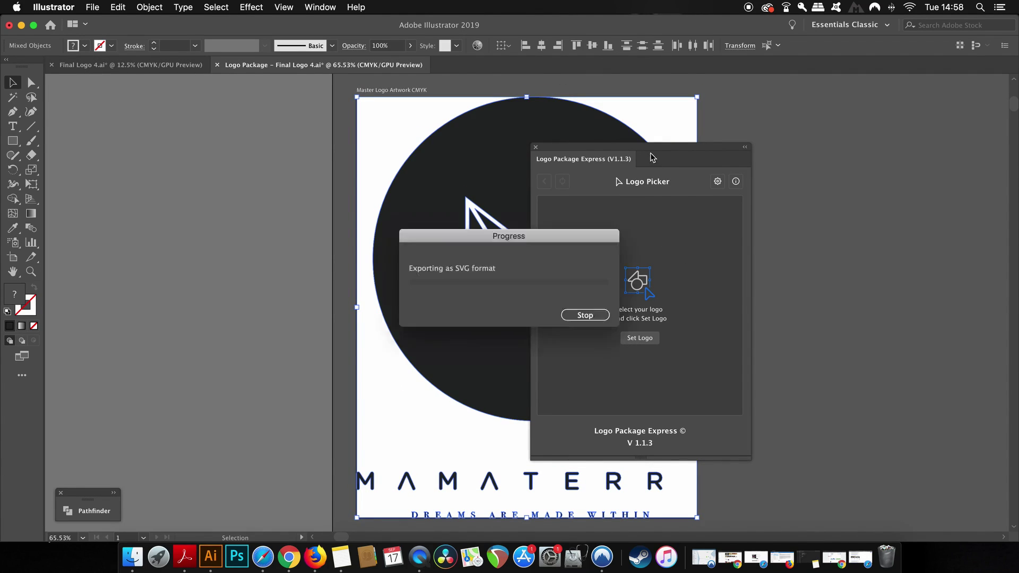
left_click_drag(712, 154, 852, 149)
left_click(627, 308)
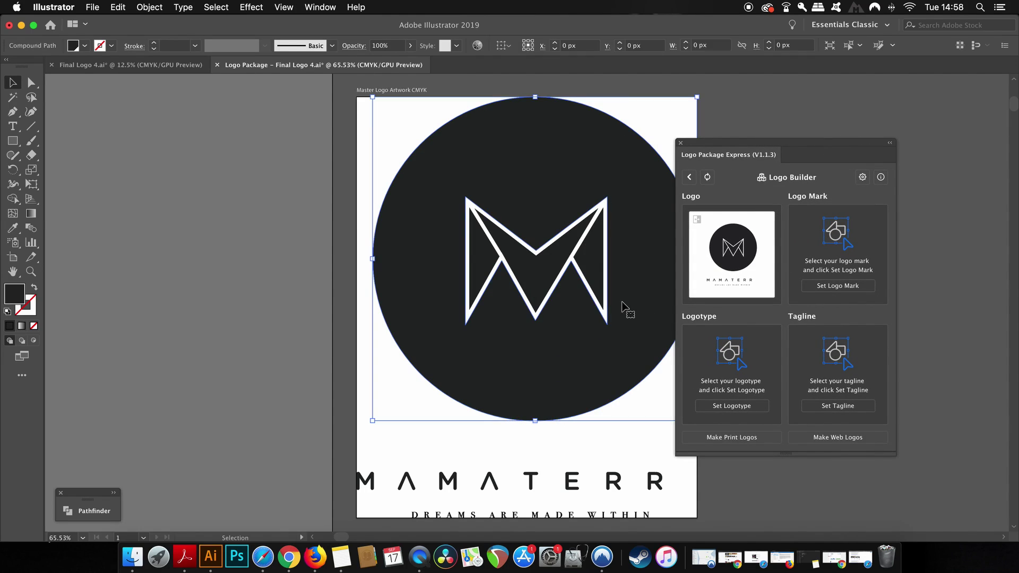
left_click(856, 286)
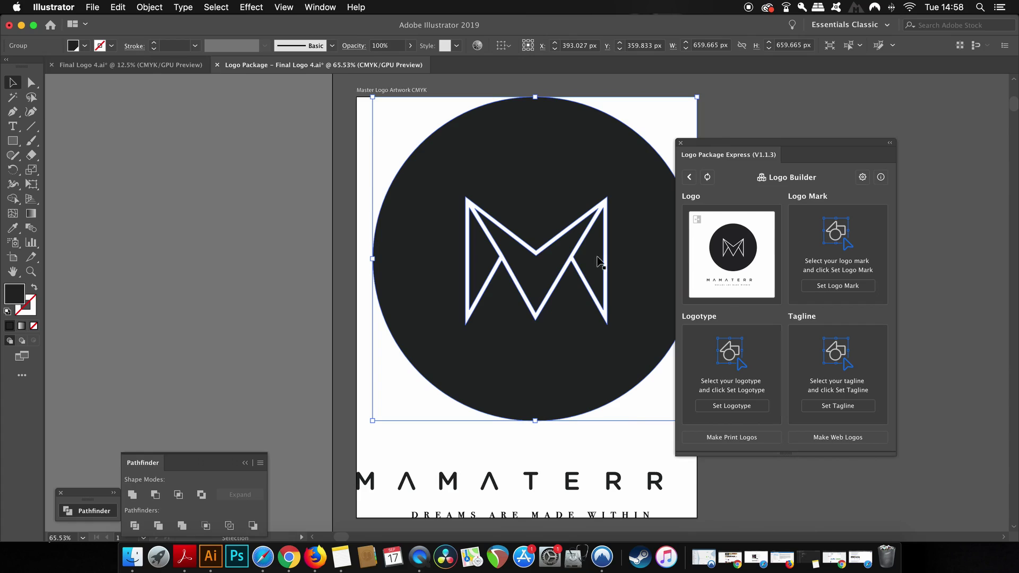
left_click(820, 287)
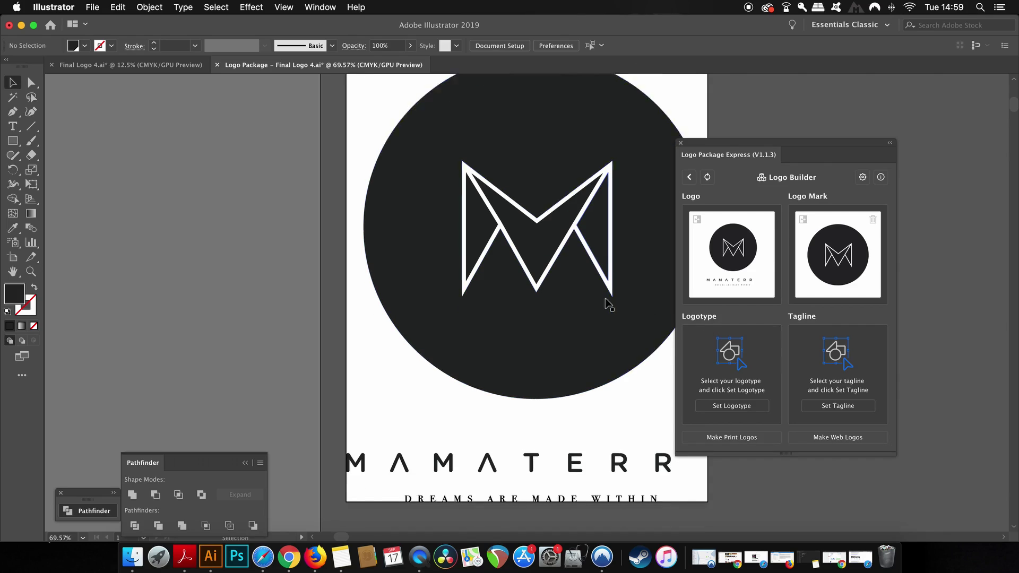
scroll(605, 302, "down", 5)
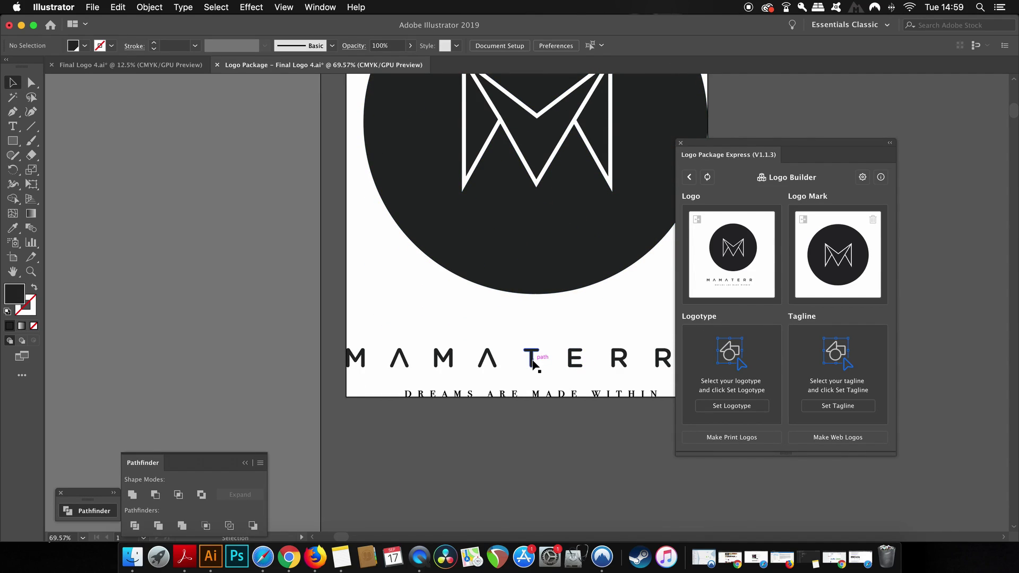
Select all the MAMATERRA letters and set them as the logotype.
left_click(535, 363)
left_click(464, 351)
left_click_drag(729, 153, 841, 158)
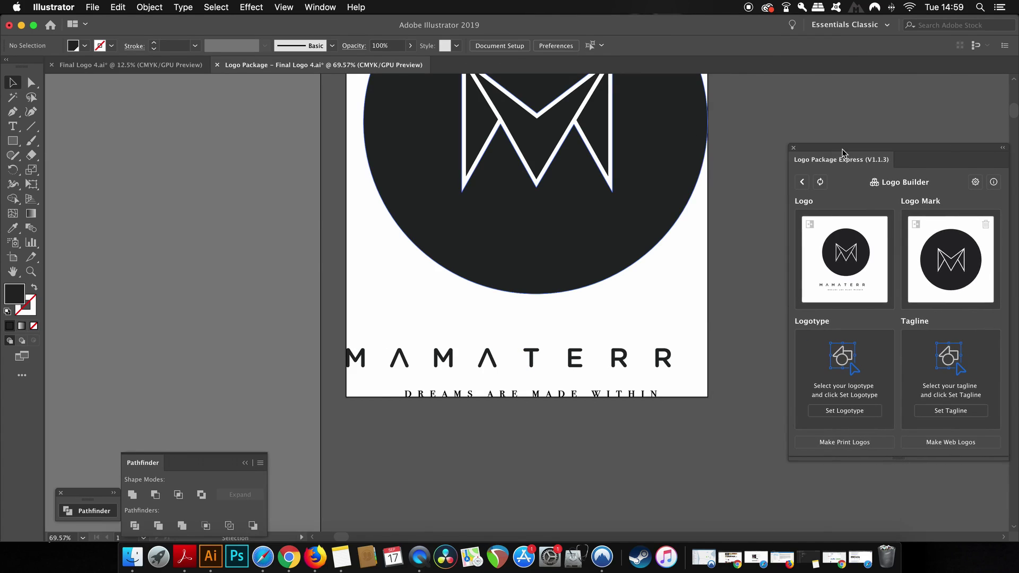
left_click_drag(352, 326, 693, 372)
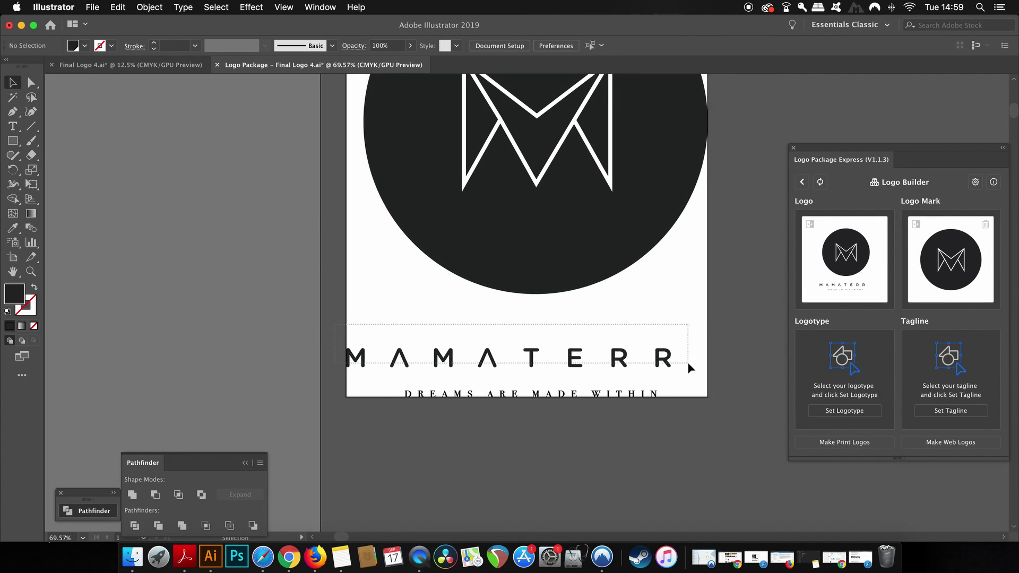
left_click(851, 411)
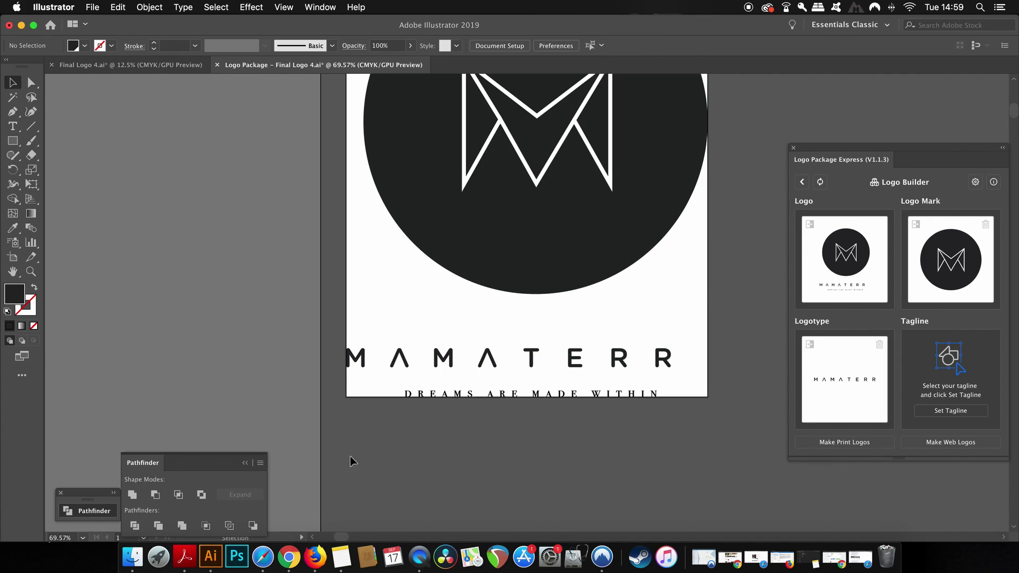
Select the DREAMS ARE MADE WITHIN text and set it as the tagline.
left_click_drag(350, 456, 688, 404)
left_click_drag(683, 417, 686, 394)
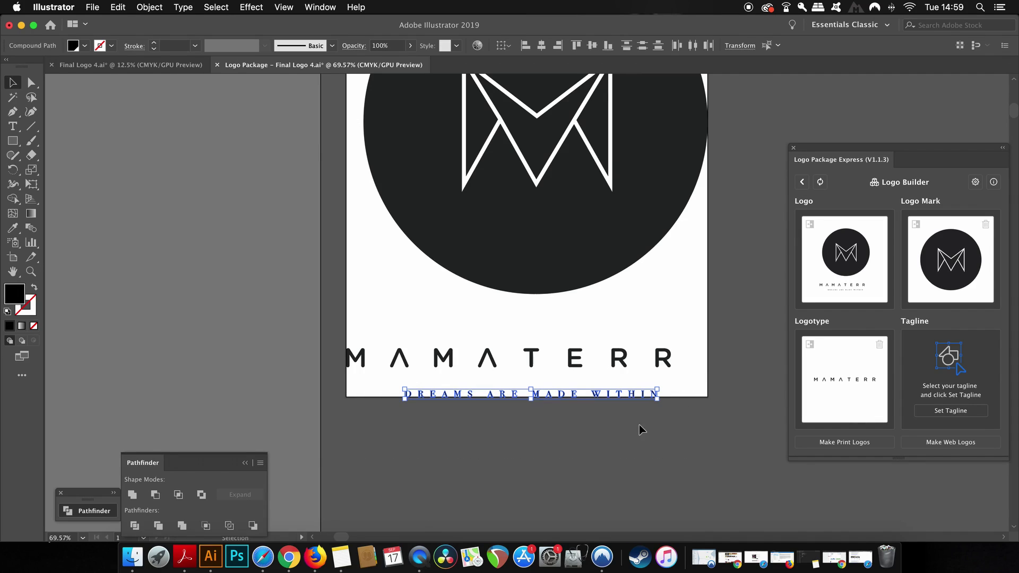
left_click(934, 411)
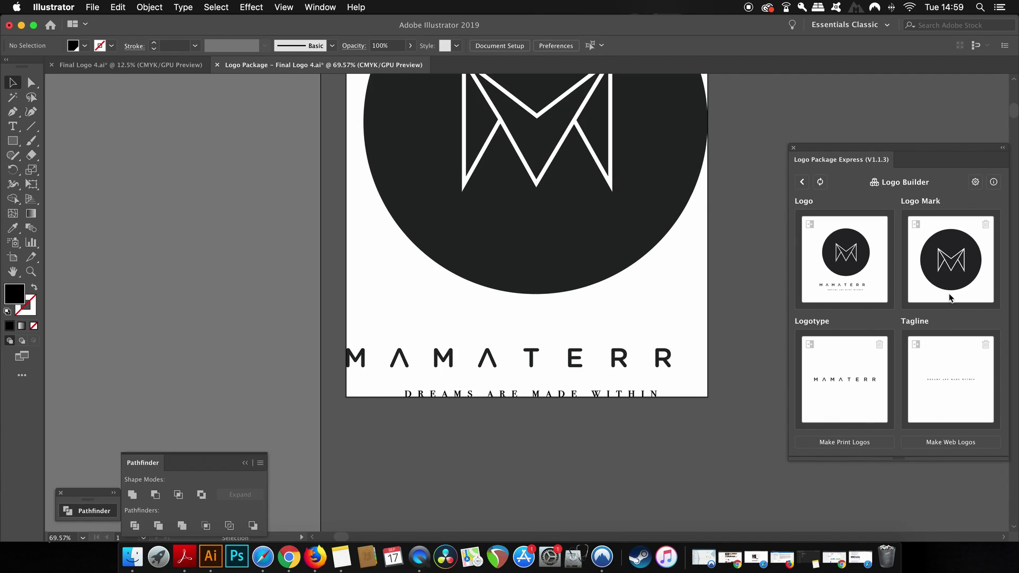
Switch Pantone colouring to Manual in the extension's export settings.
left_click_drag(929, 158, 880, 118)
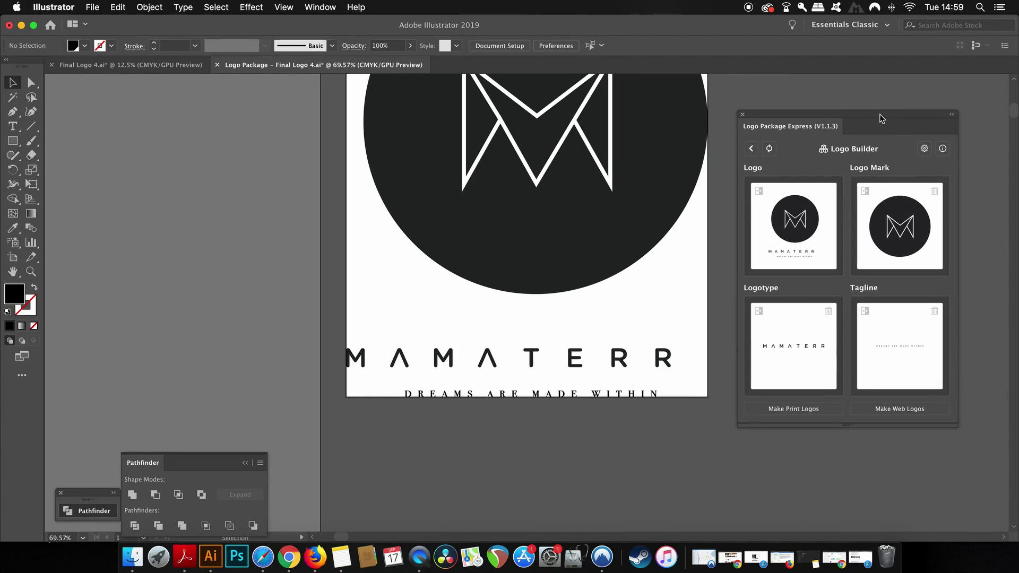
left_click(925, 151)
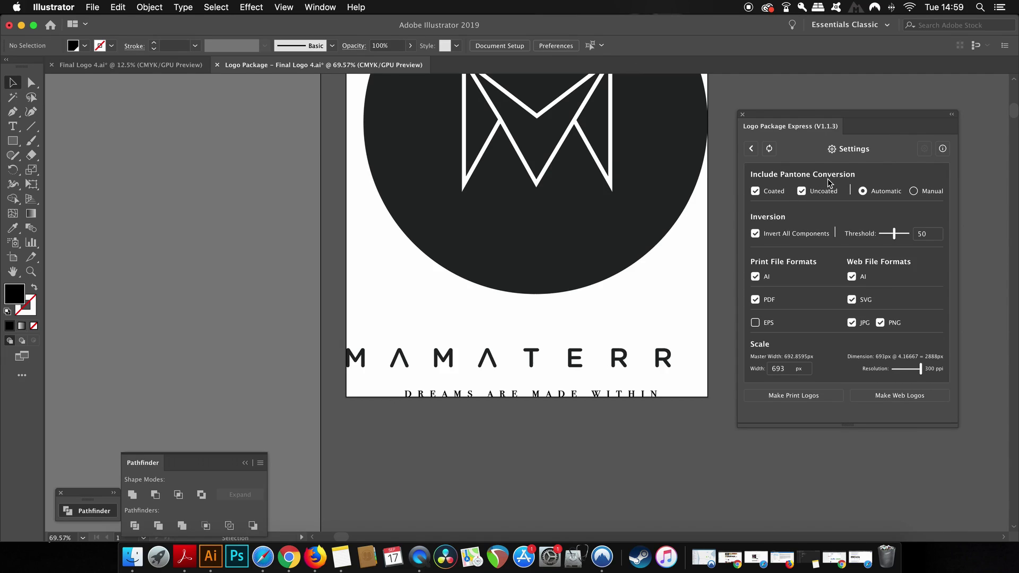
left_click(914, 192)
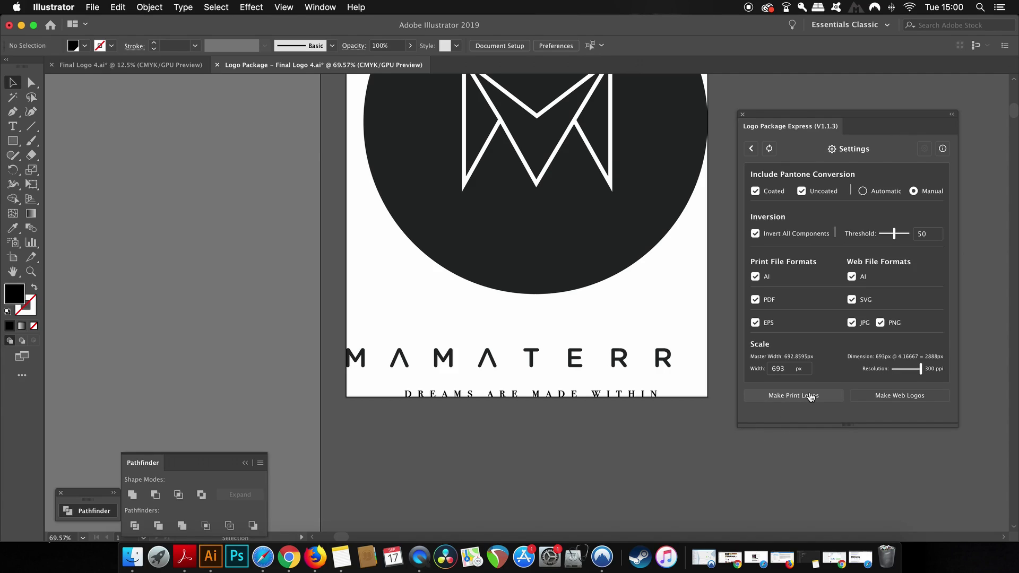
Run Make Print Logos and continue past the Manual Pantone Coloring notice.
left_click(810, 397)
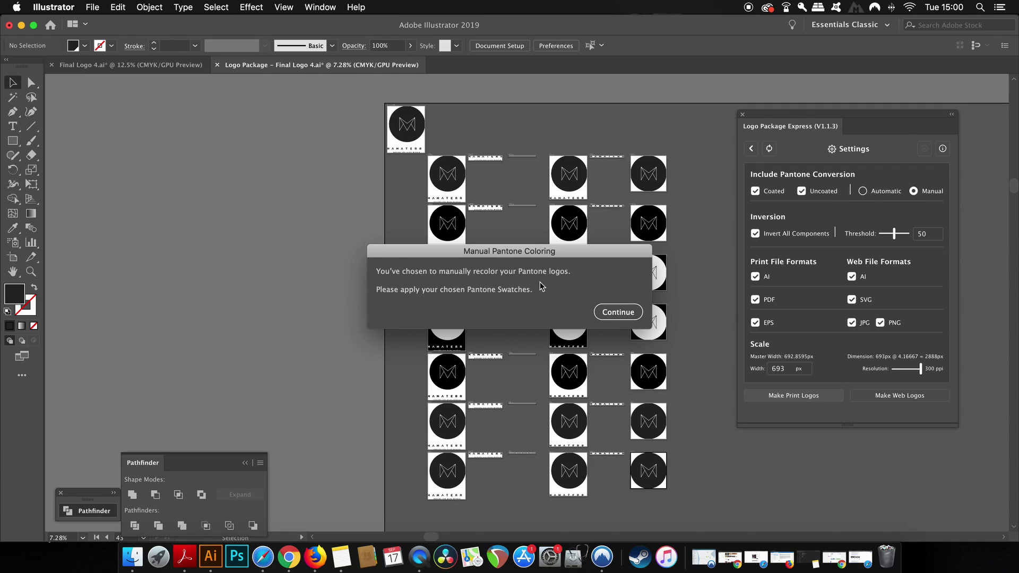
left_click(613, 314)
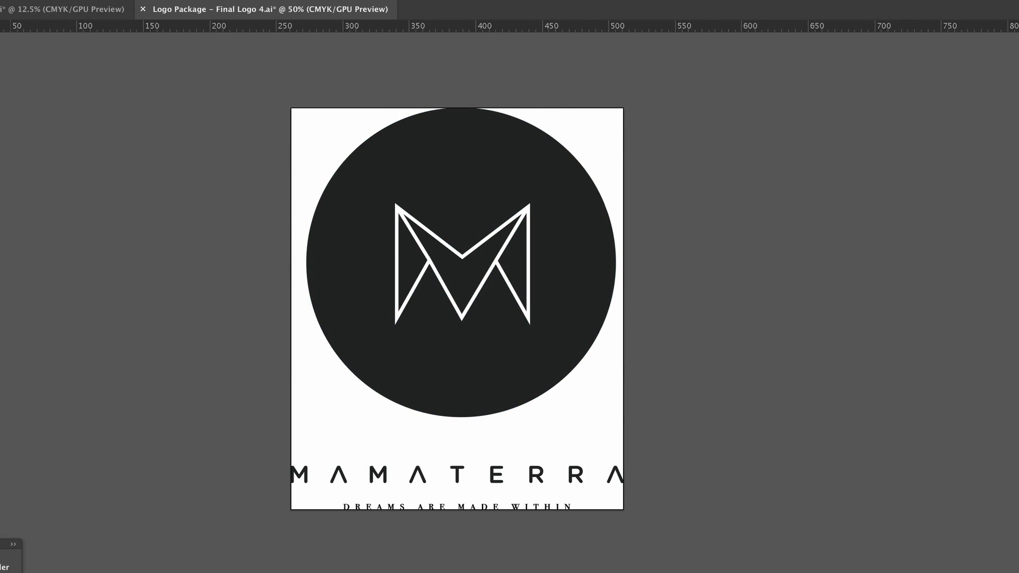
Switch to the Artboard tool with Shift+O and bring up the Window menu.
key("shift+o")
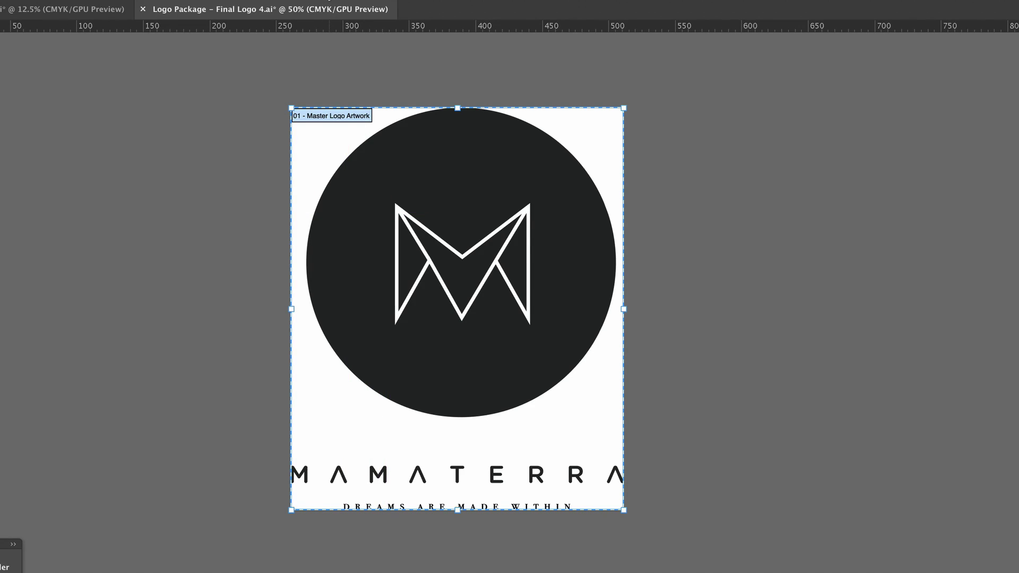
left_click(271, 1)
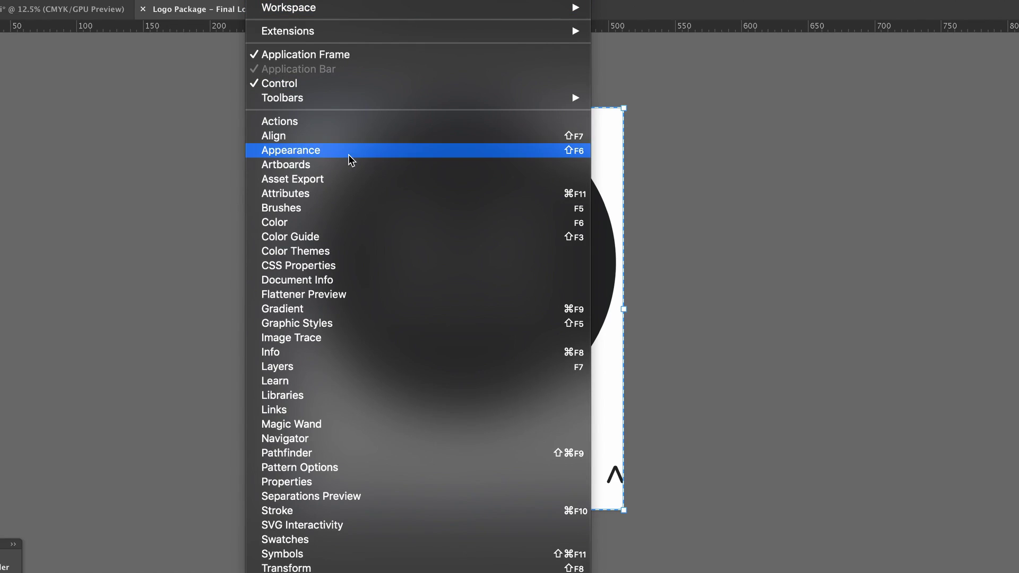
Show the Artboards panel and its flyout menu of artboard commands.
left_click(368, 176)
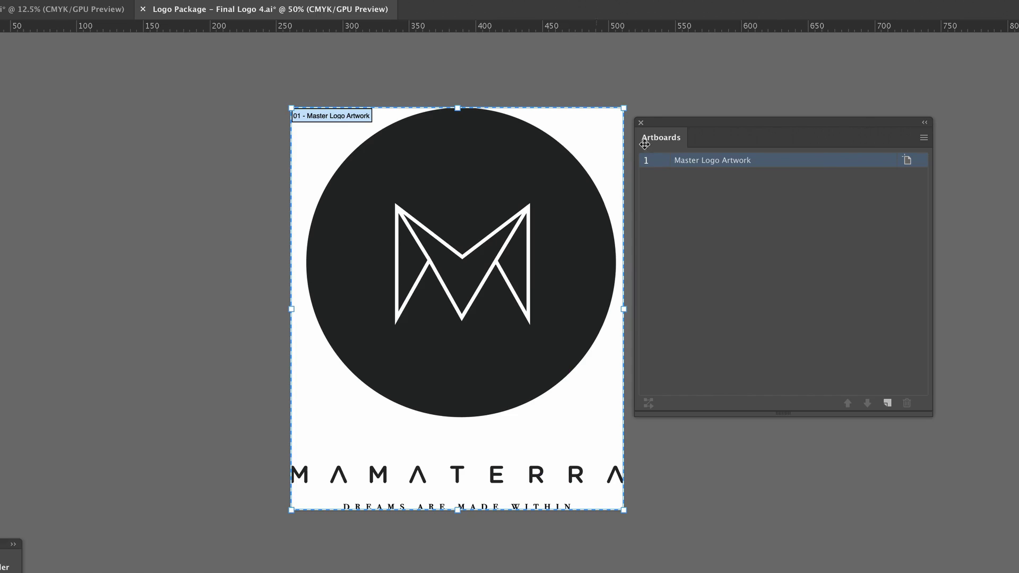
left_click(924, 137)
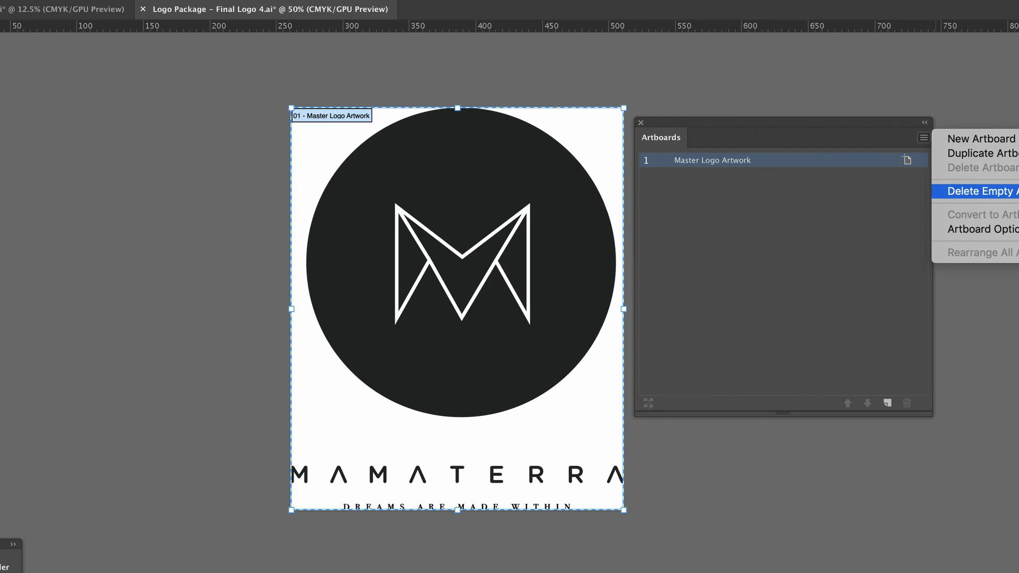
Set Master Logo Artwork to 260.28 × 312.43 mm with adjusted X and Y positions.
left_click(980, 229)
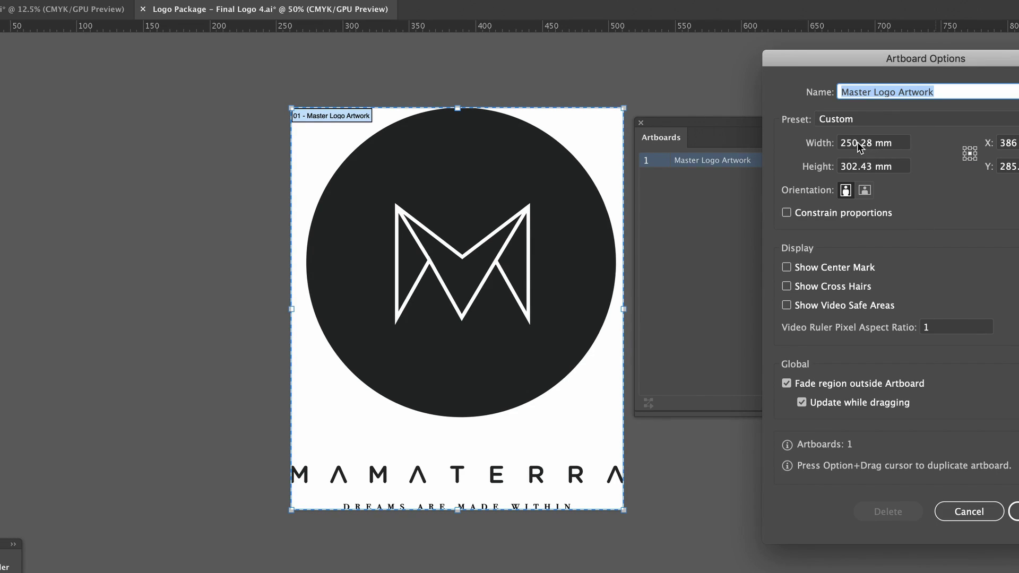
left_click(859, 145)
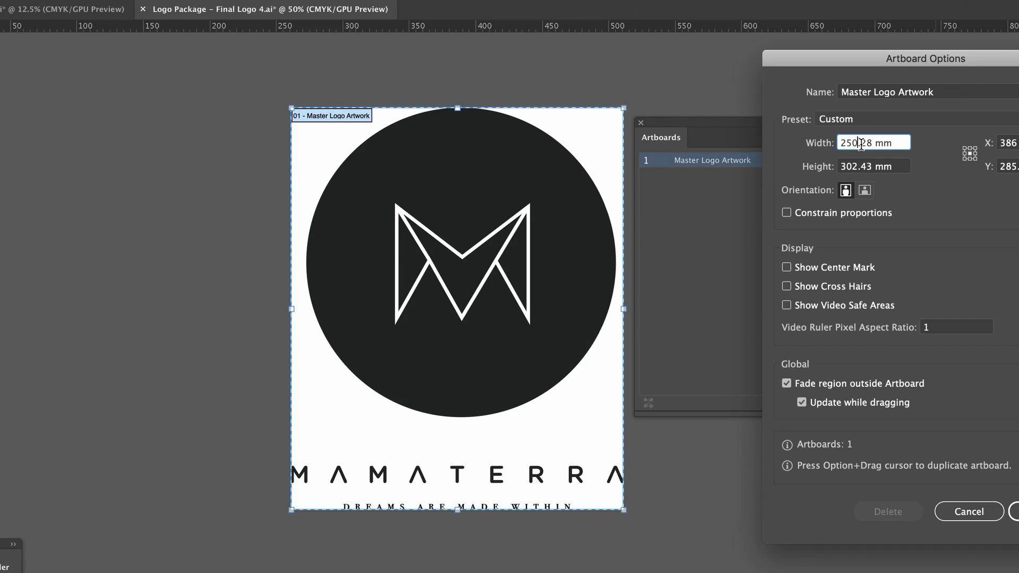
key("BackSpace")
key("BackSpace")
type("60")
left_click(853, 166)
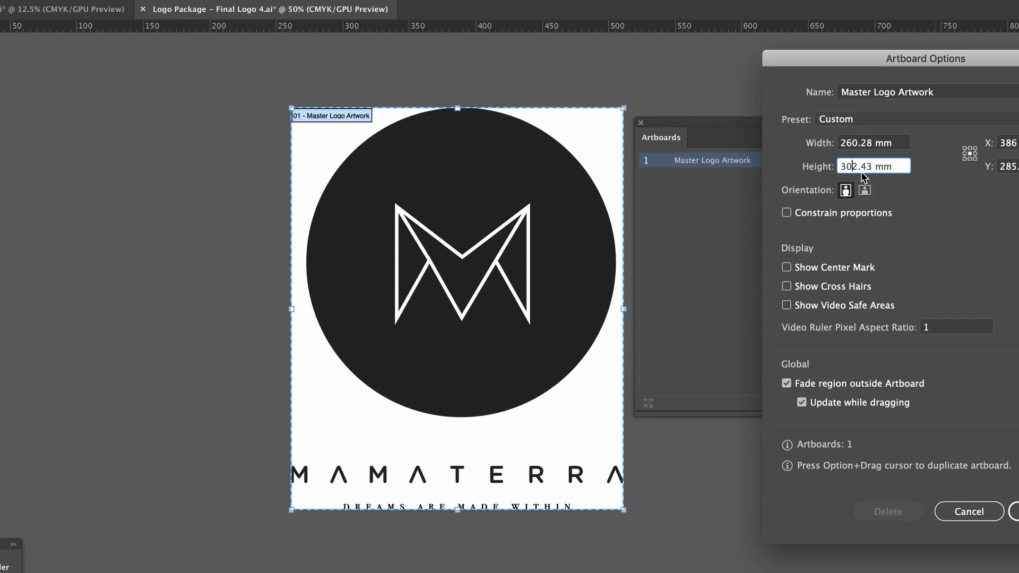
key("BackSpace")
key("BackSpace")
type("31")
left_click(1013, 144)
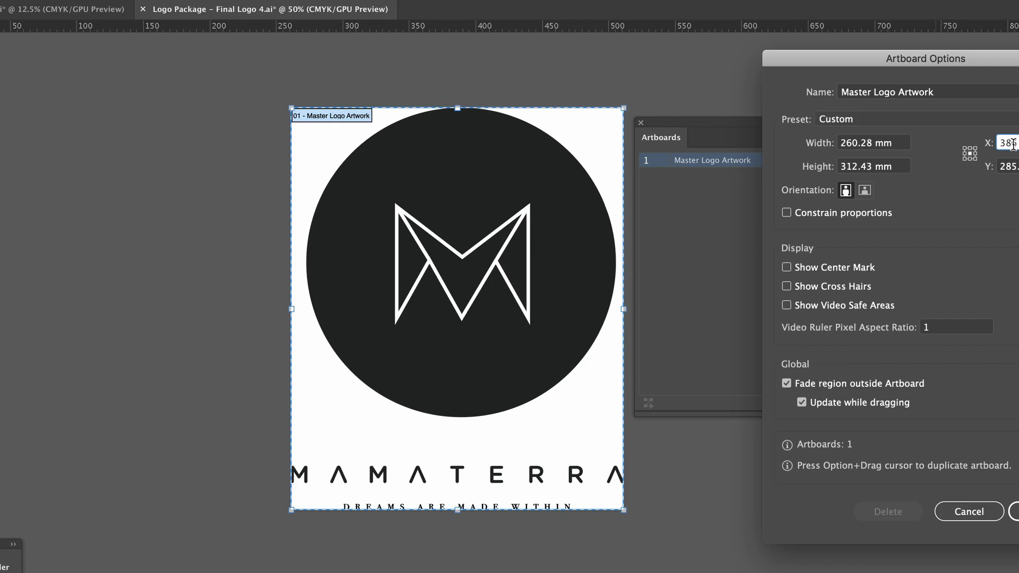
key("BackSpace")
type("96")
left_click(1014, 170)
key("BackSpace")
type("9")
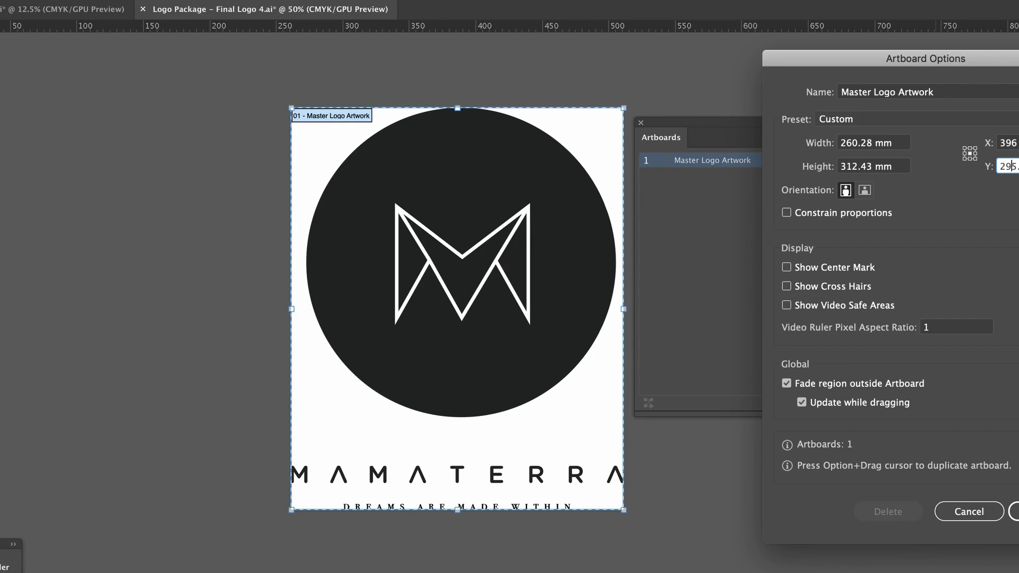
left_click(1016, 511)
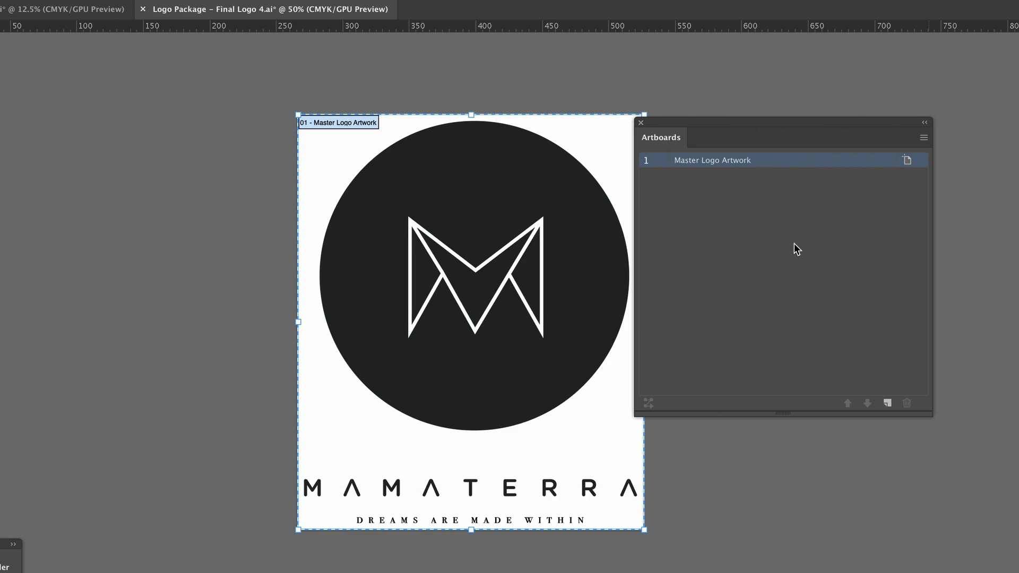
Close the Artboards panel, exit artboard mode, and zoom in on the top colour variations.
left_click(640, 122)
key("Escape")
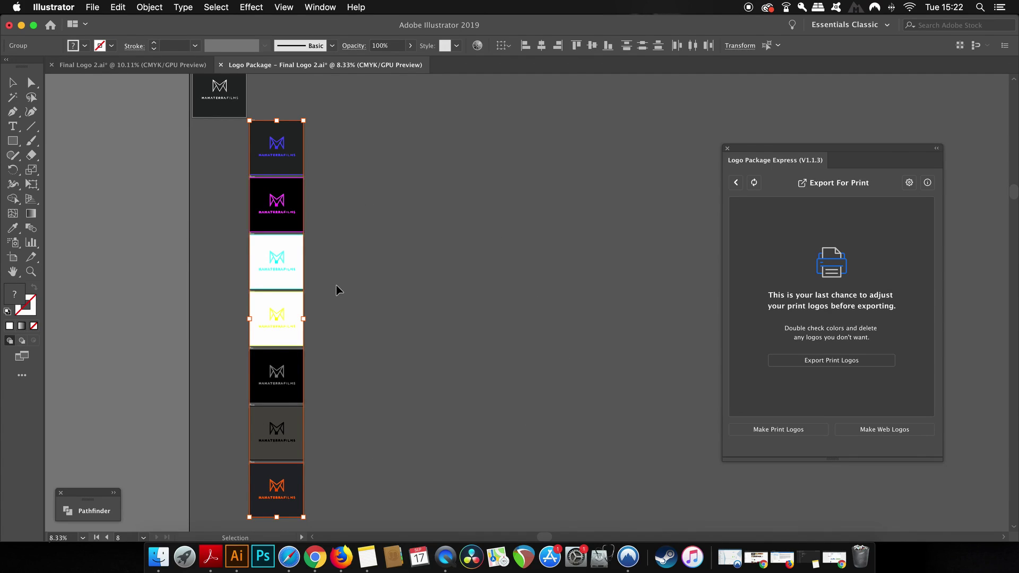
key("ctrl+equal")
key("ctrl+equal")
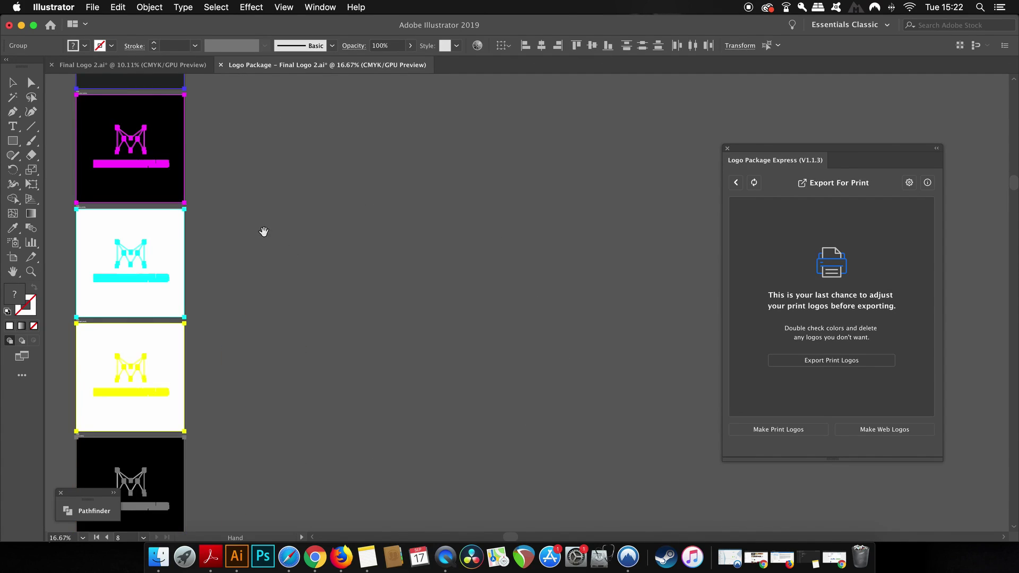
left_click_drag(264, 229, 459, 450)
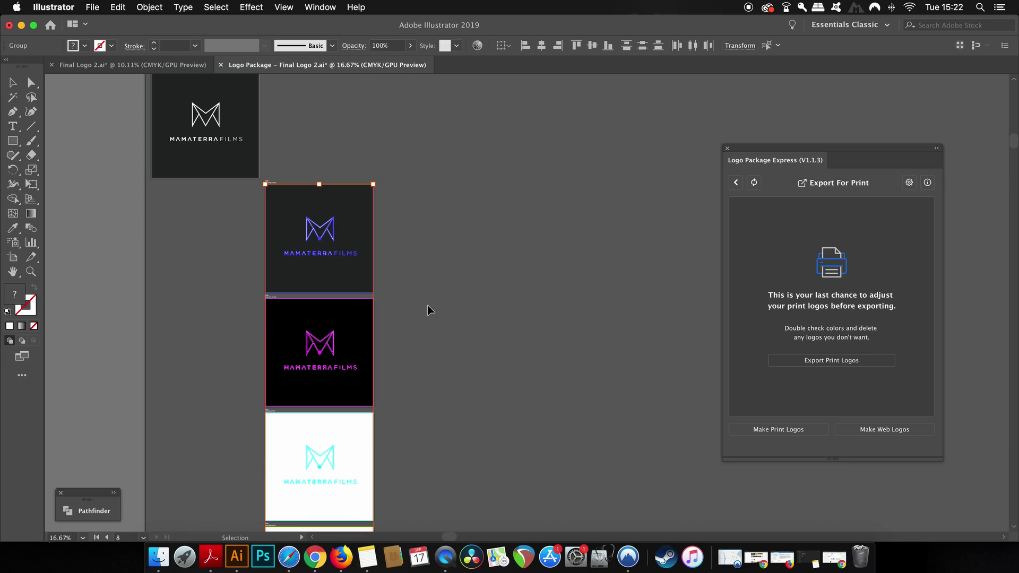
scroll(405, 299, "up", 2)
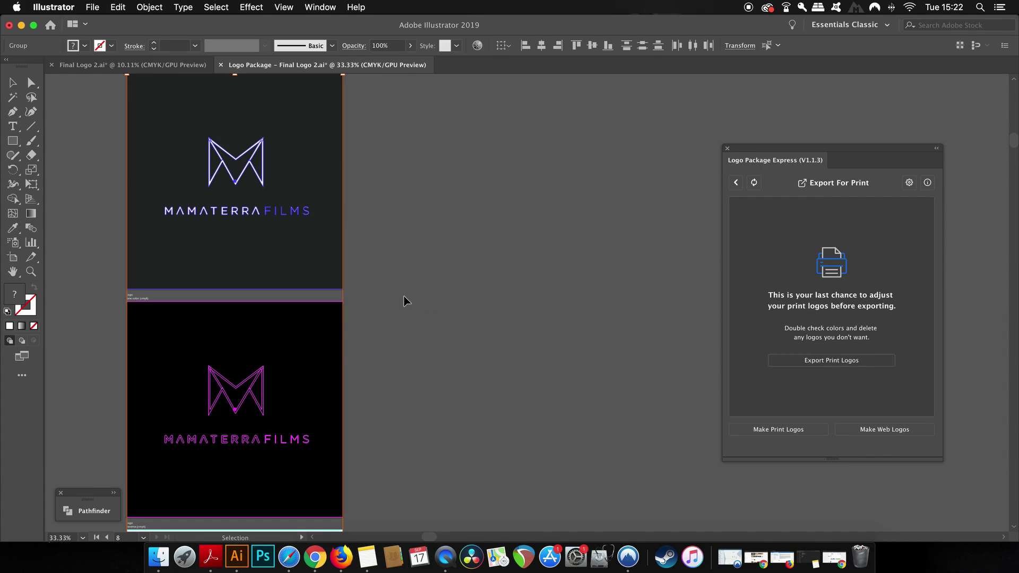
scroll(405, 301, "down", 5)
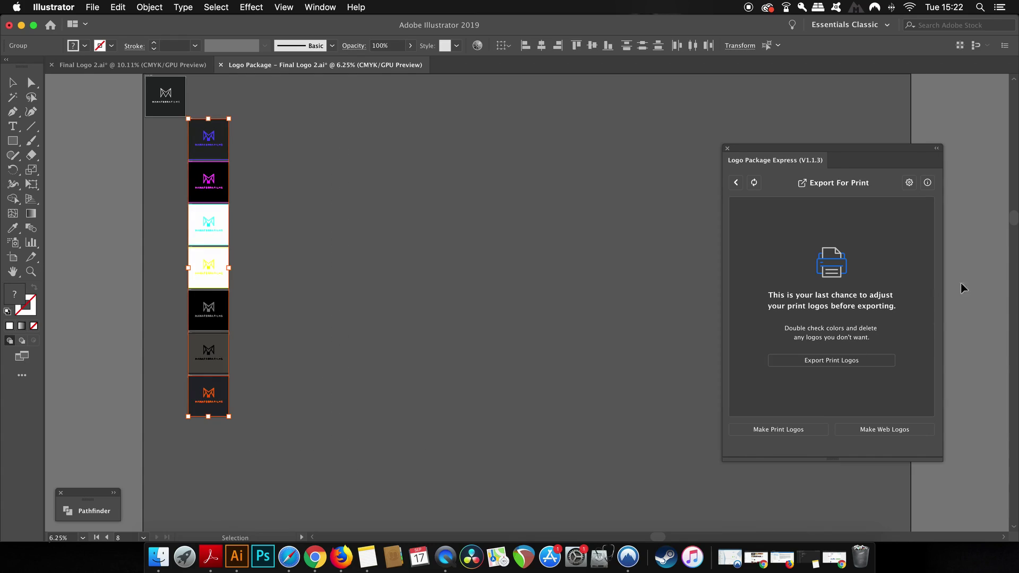
Export the print logos as a client logo package into Portfolio Golden Rules & Hacks.
left_click(793, 358)
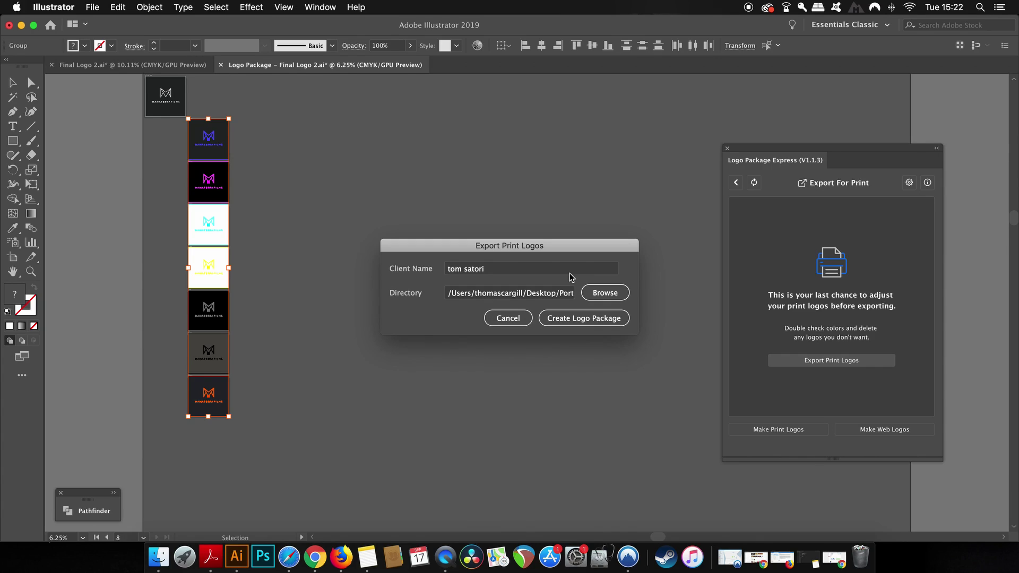
left_click(553, 319)
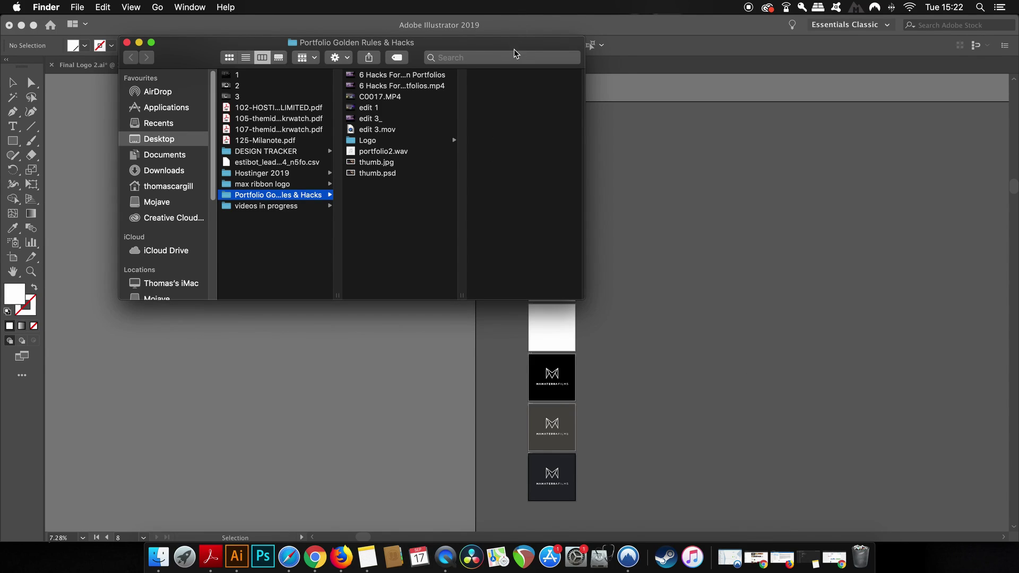
Browse Logo > Full Colour > Print > CMYK to the tom-satori CMYK .ai, then close the window.
left_click_drag(516, 52, 396, 146)
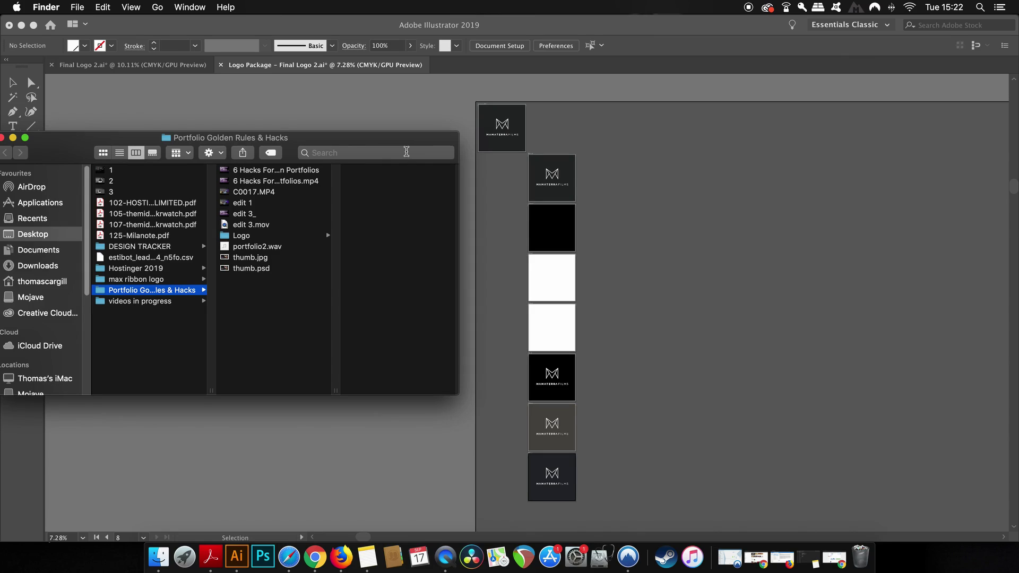
left_click(315, 236)
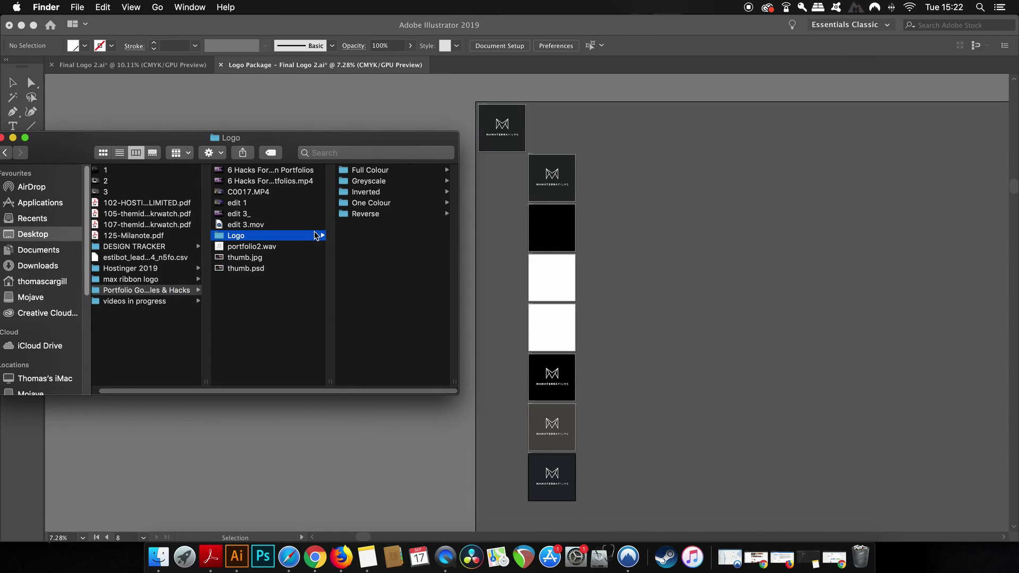
left_click(405, 171)
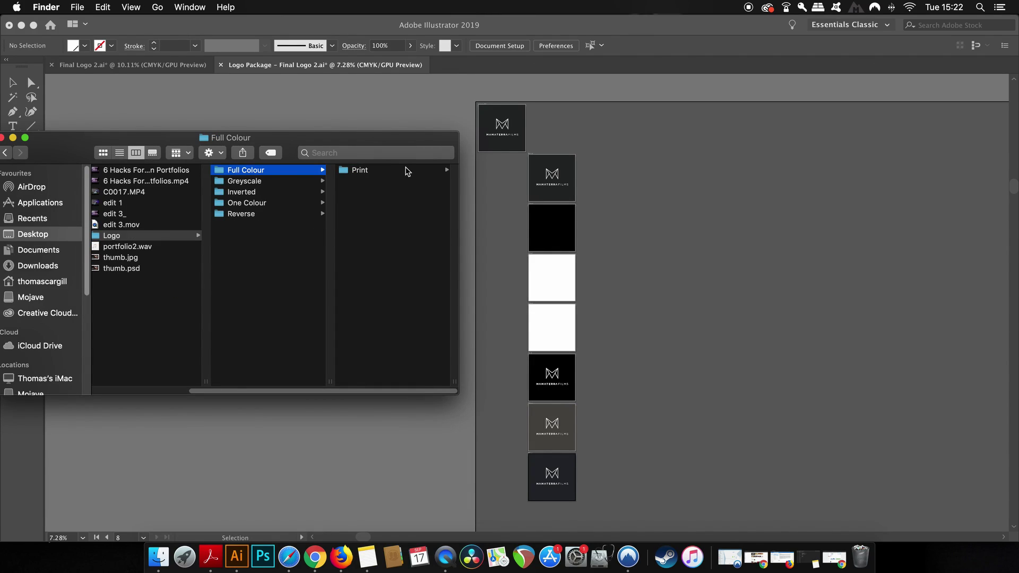
left_click(405, 170)
left_click(419, 171)
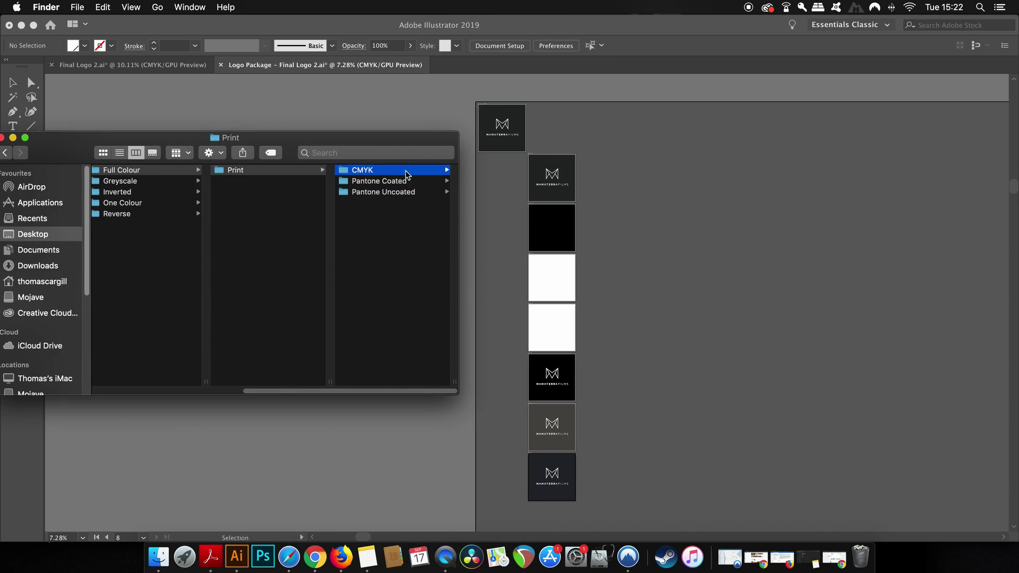
left_click(420, 173)
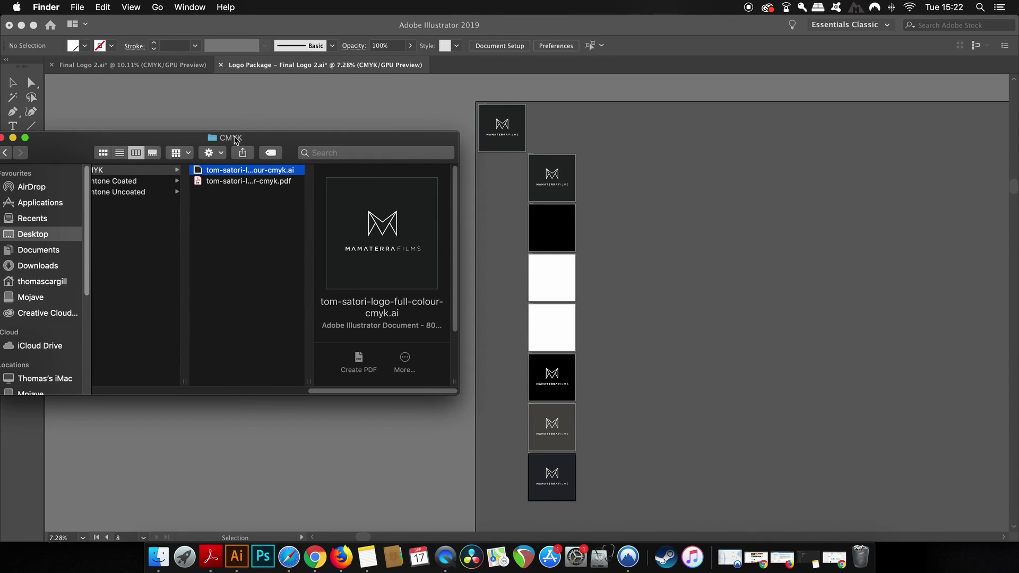
left_click_drag(238, 140, 457, 139)
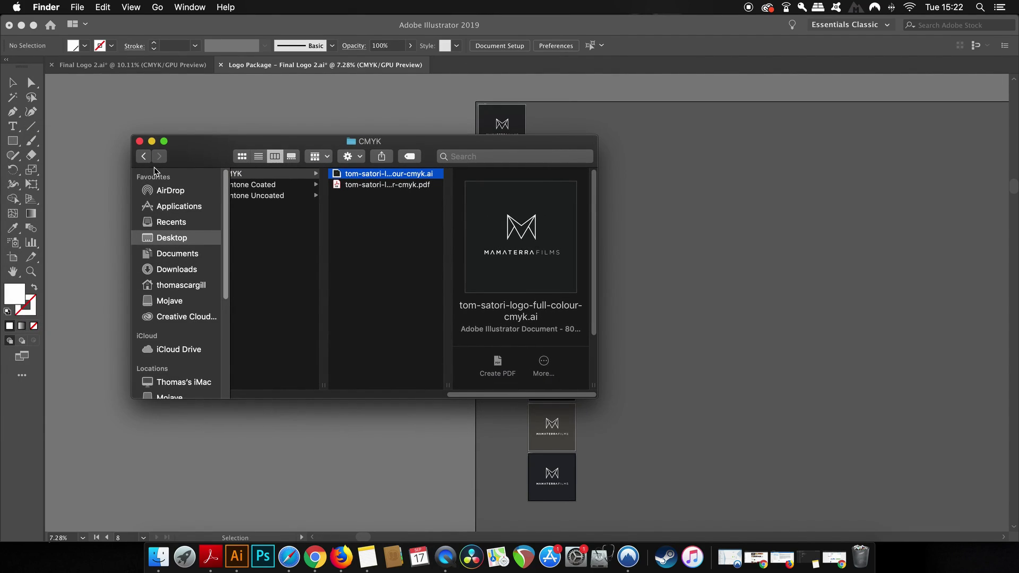
left_click(138, 138)
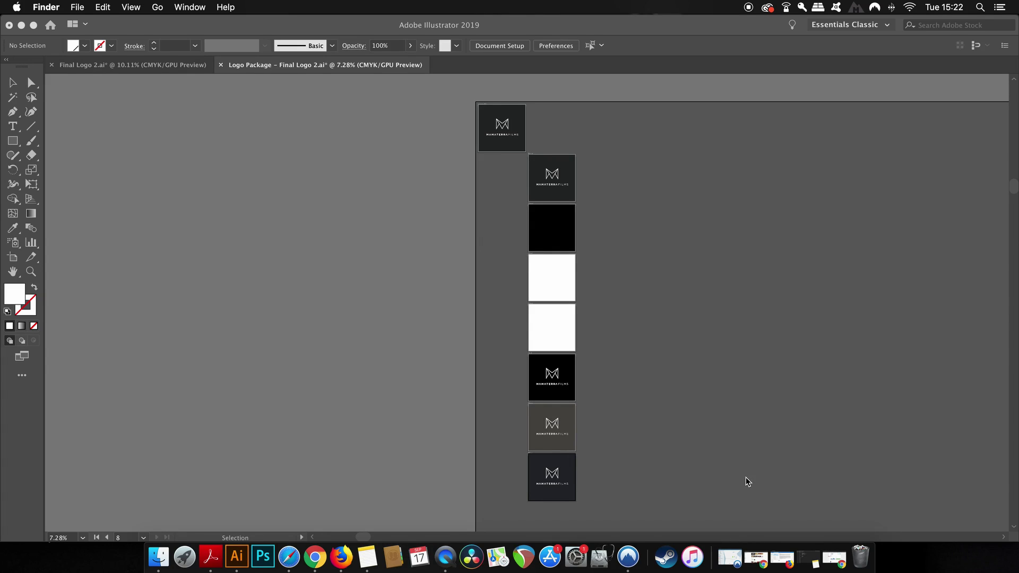
Quit QuickTime Player from its Dock icon menu.
right_click(445, 558)
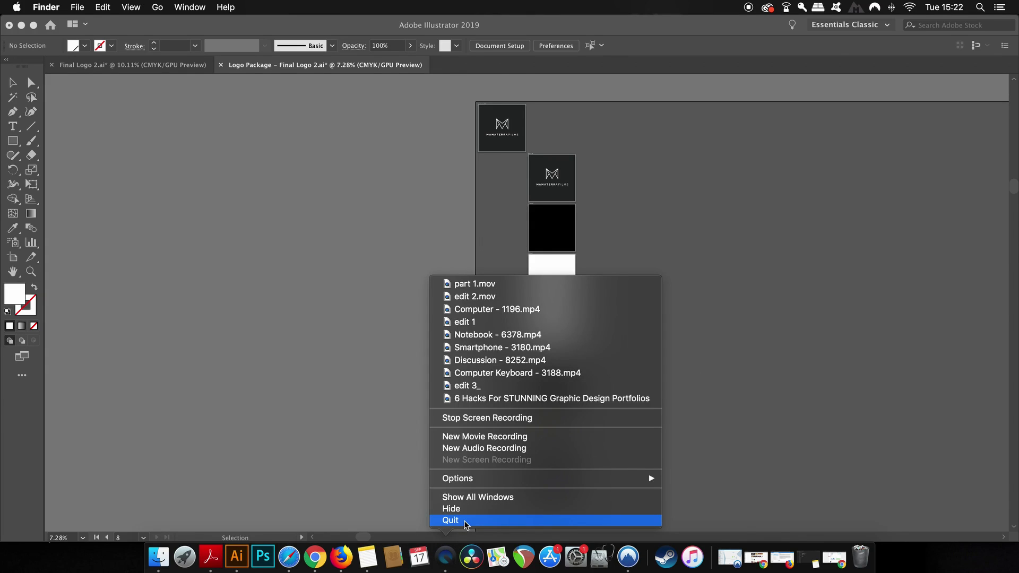
left_click(452, 555)
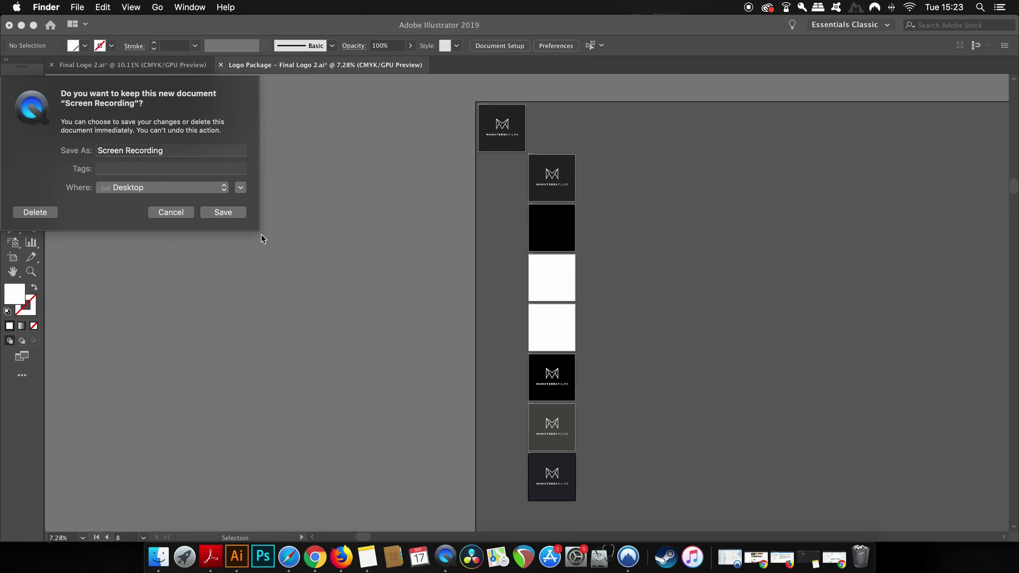